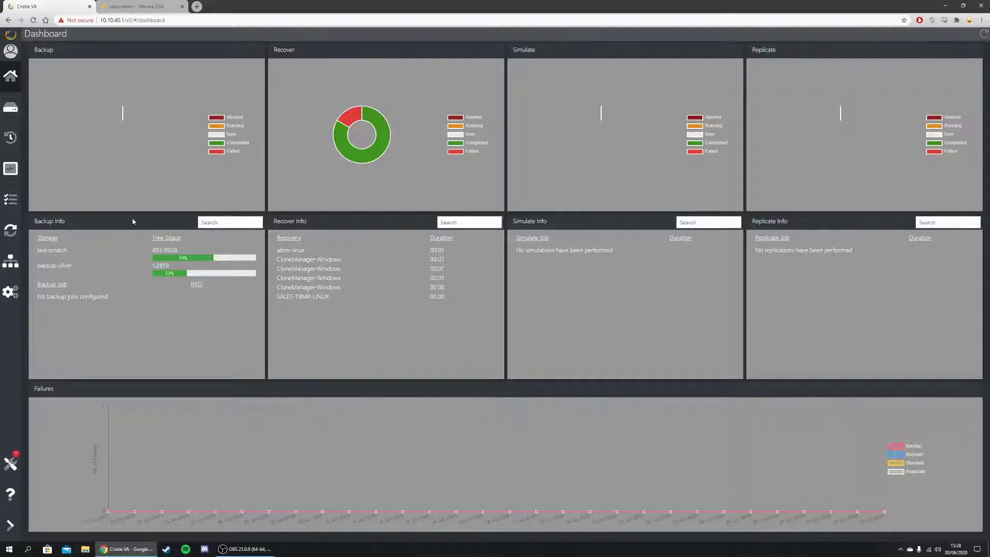
# From Estate Management, start a CLONEMANAGER software deployment, cancel it, and browse the machines list.
pyautogui.click(11, 263)
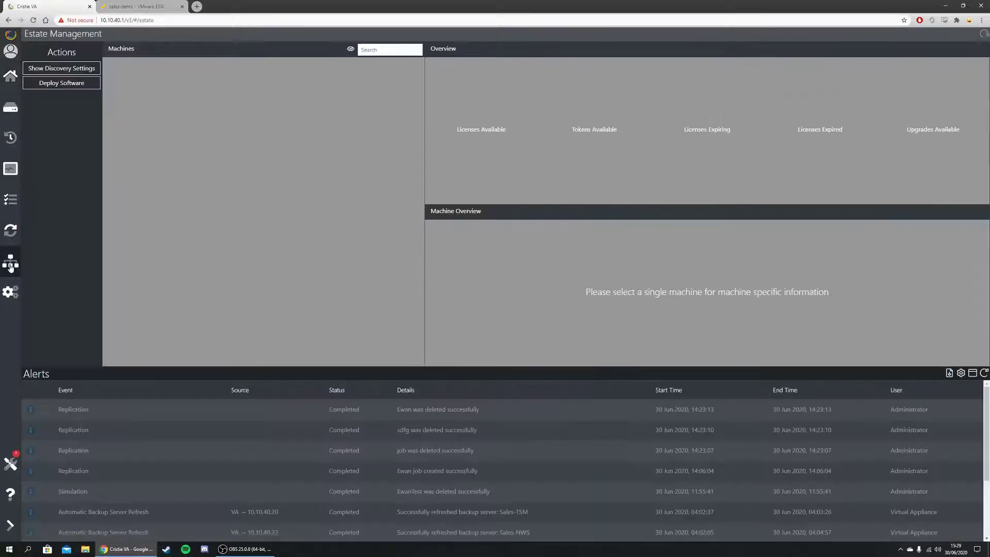
pyautogui.click(86, 85)
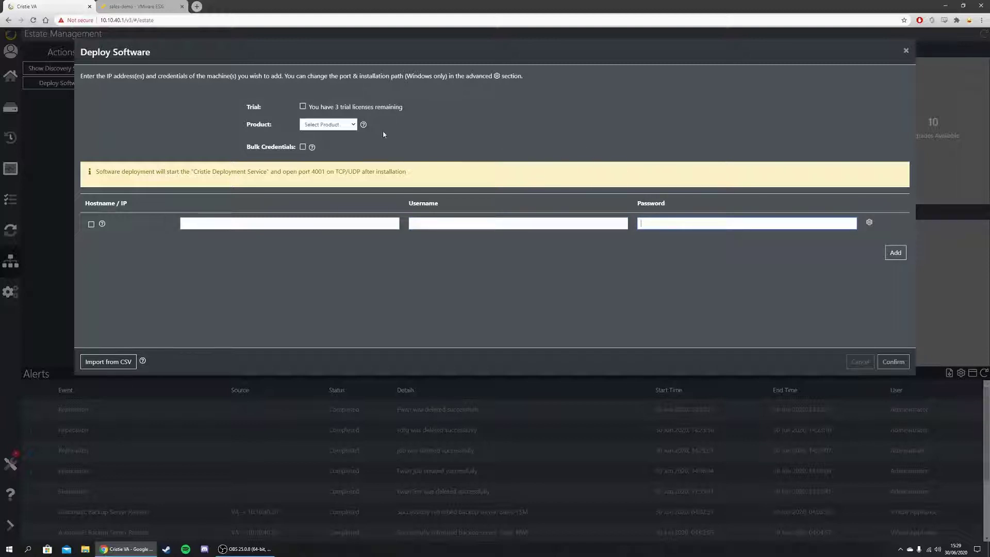
pyautogui.click(350, 128)
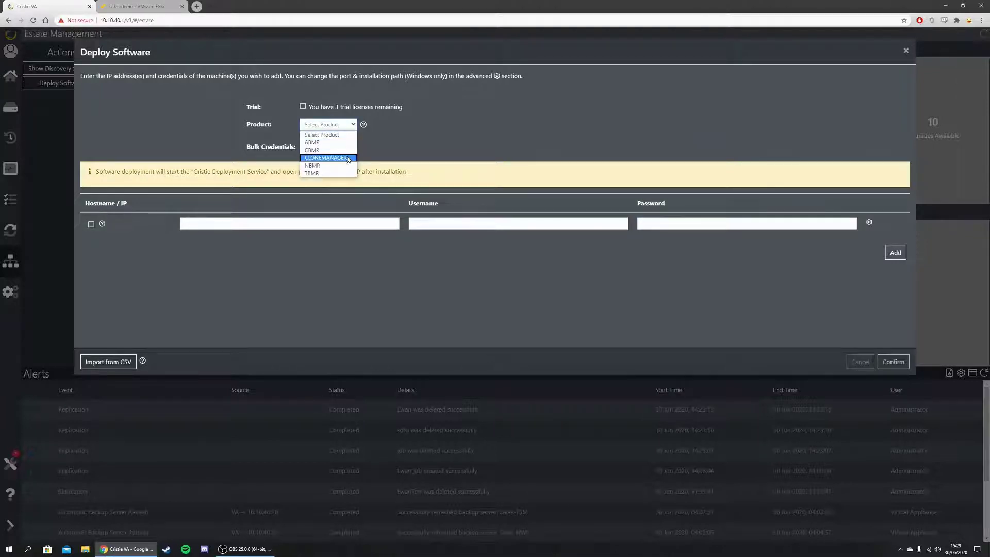
pyautogui.click(349, 158)
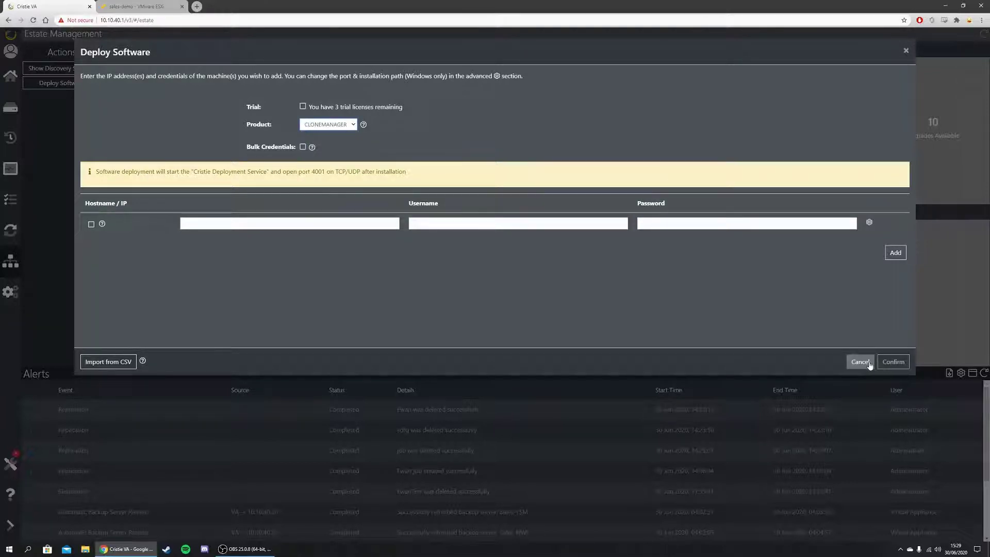
pyautogui.click(860, 361)
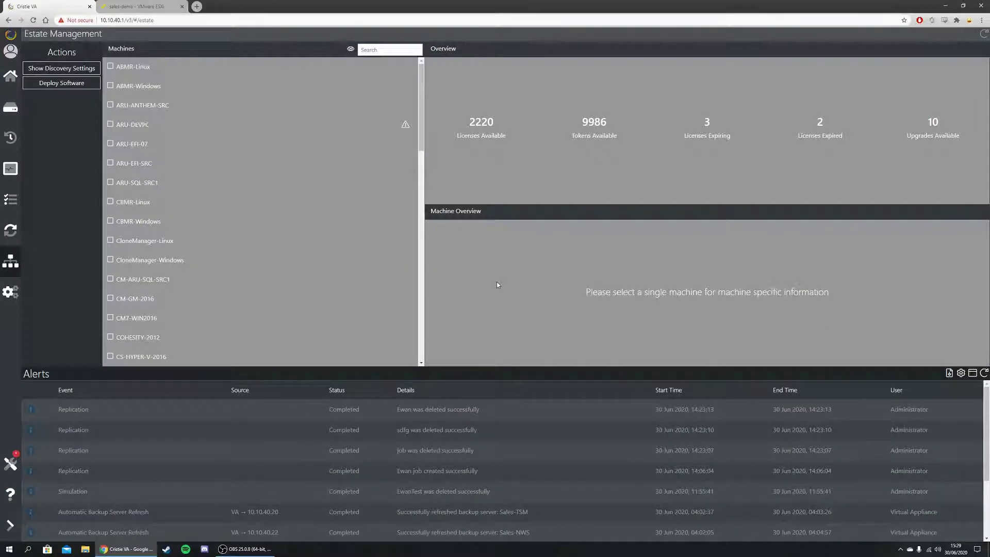
pyautogui.scroll(-5, 251, 196)
pyautogui.scroll(-5, 249, 207)
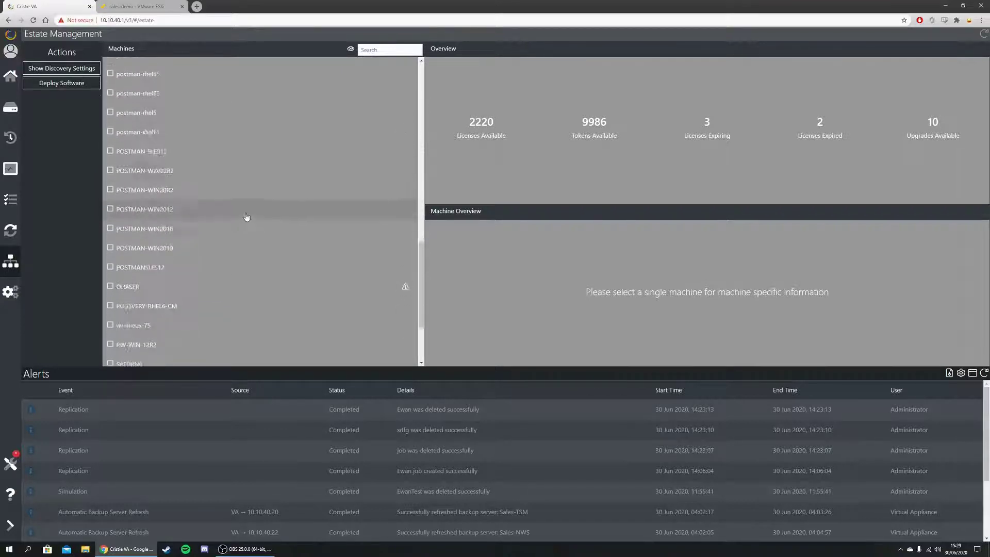
pyautogui.scroll(10, 249, 304)
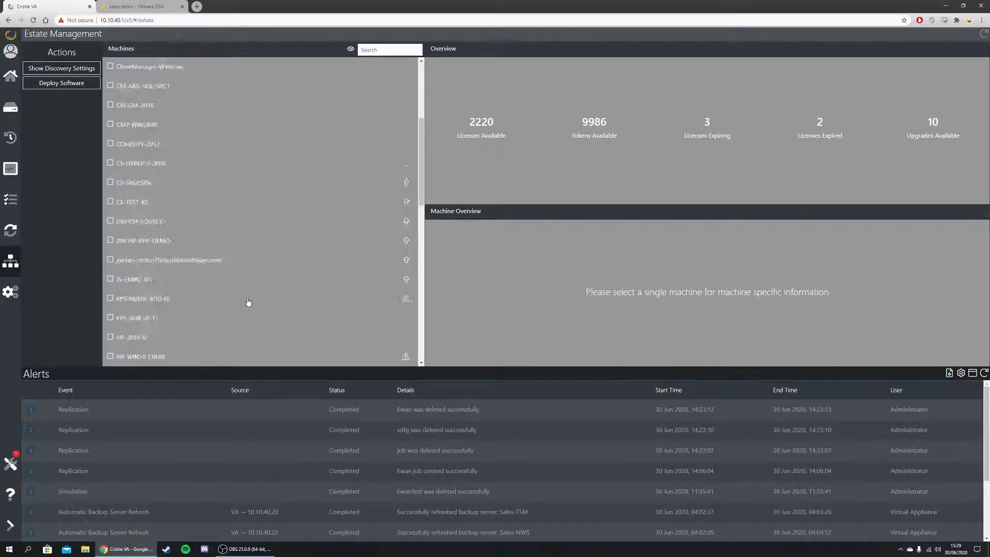
# Set the hypervisor type to VMware vSphere in the appliance's Hypervisor settings.
pyautogui.click(11, 296)
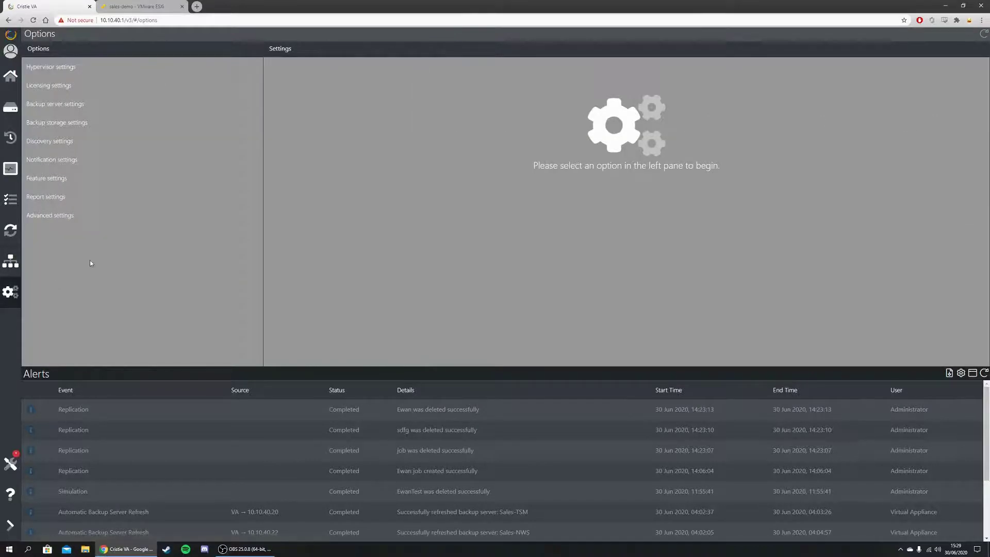
pyautogui.click(93, 68)
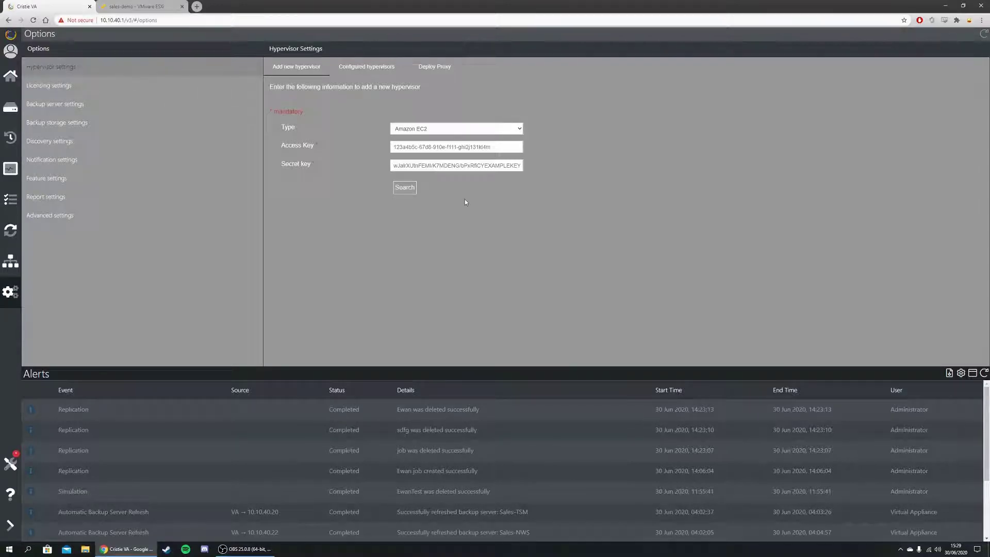
pyautogui.click(472, 128)
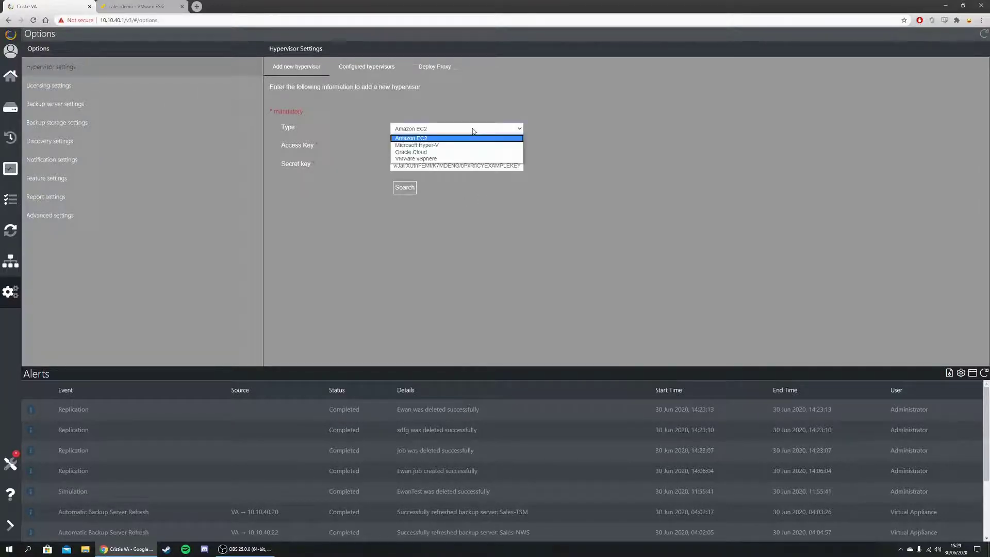
pyautogui.click(472, 159)
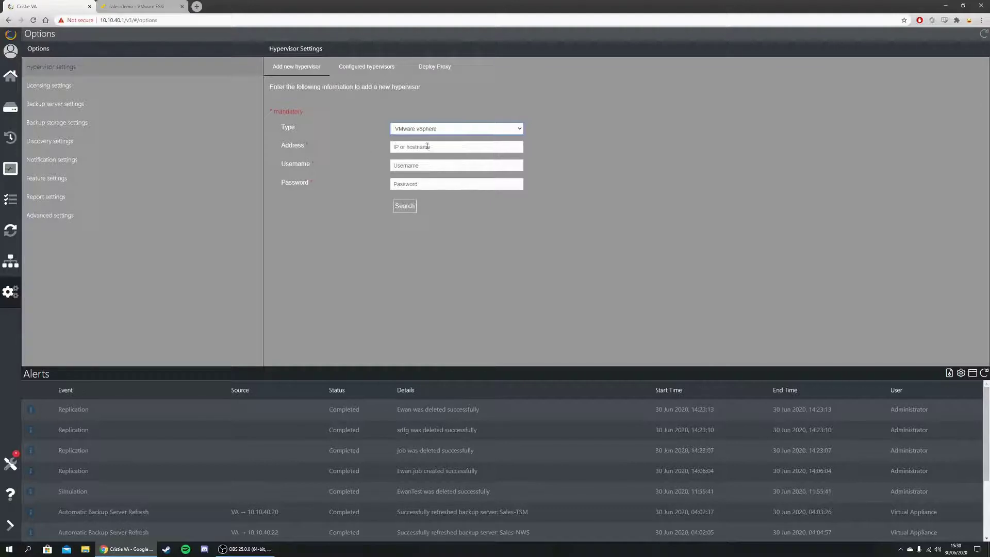
# Review the configured vSphere hypervisor's defaults: ha-datacenter, sales-demo host, Sales-Demo-SSD datastore, VM Network.
pyautogui.click(428, 148)
pyautogui.click(432, 165)
pyautogui.click(424, 186)
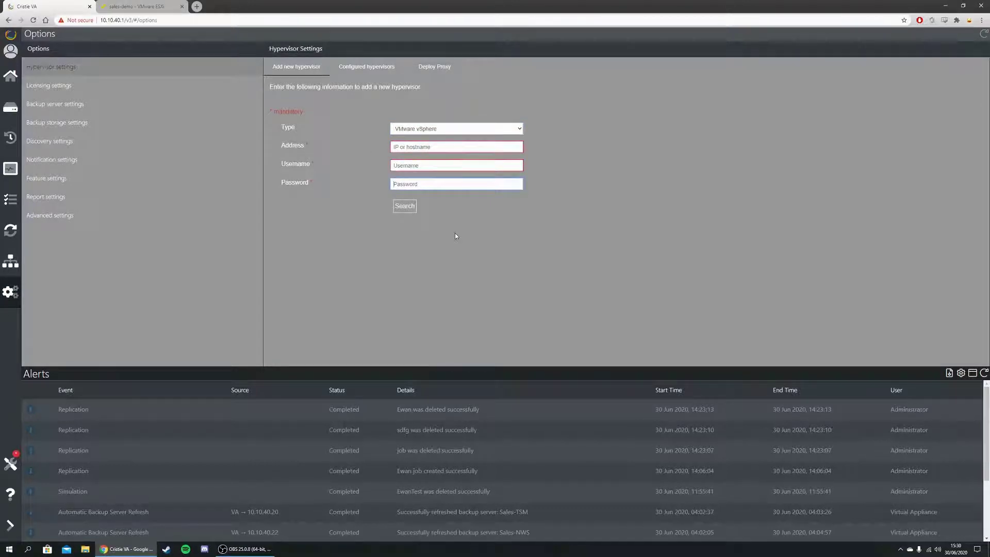
pyautogui.click(375, 73)
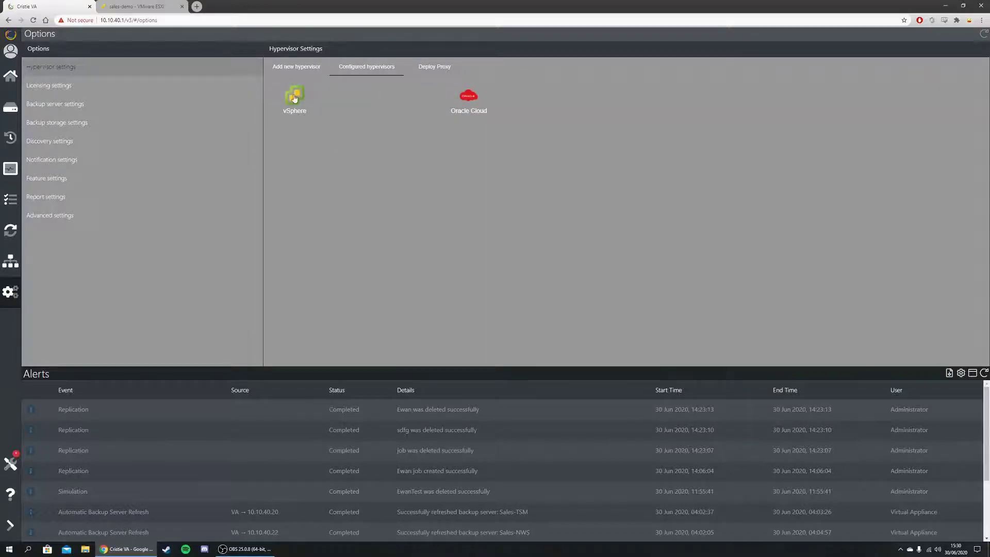
pyautogui.click(295, 97)
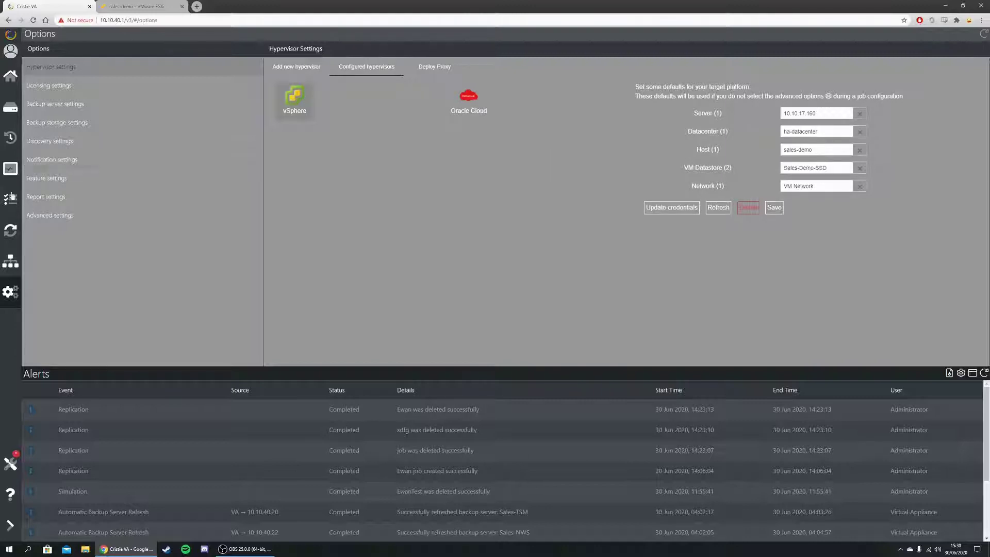
# Create replication job 'JT DEmo' with contract ID 0, running hourly every 1 hour from 17:00.
pyautogui.click(11, 233)
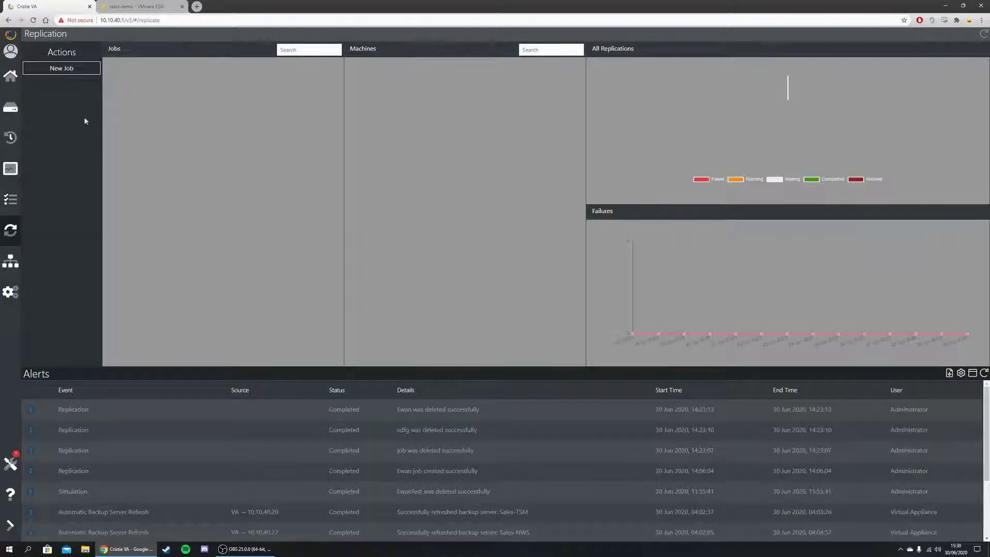
pyautogui.click(84, 73)
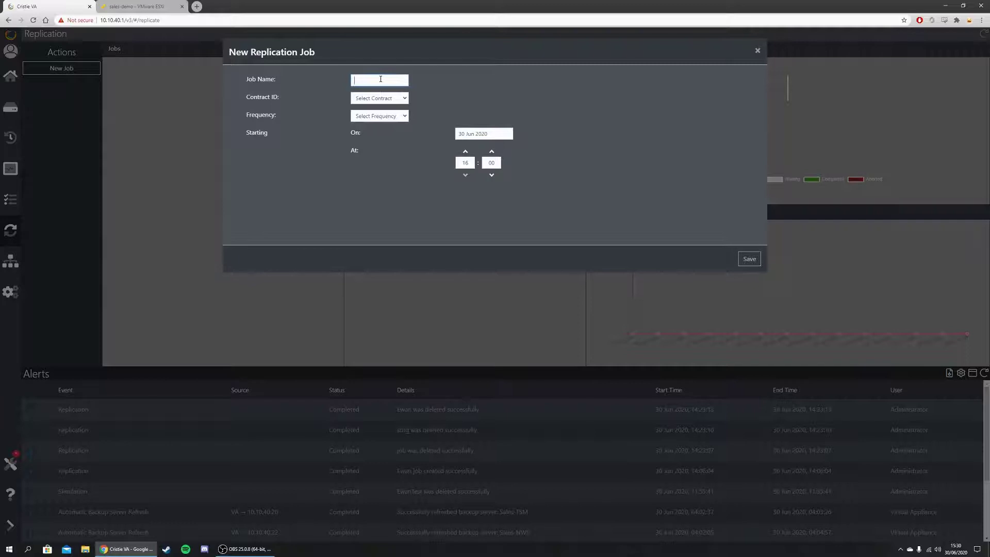
pyautogui.write('JT DEmo')
pyautogui.click(397, 99)
pyautogui.click(394, 117)
pyautogui.click(403, 116)
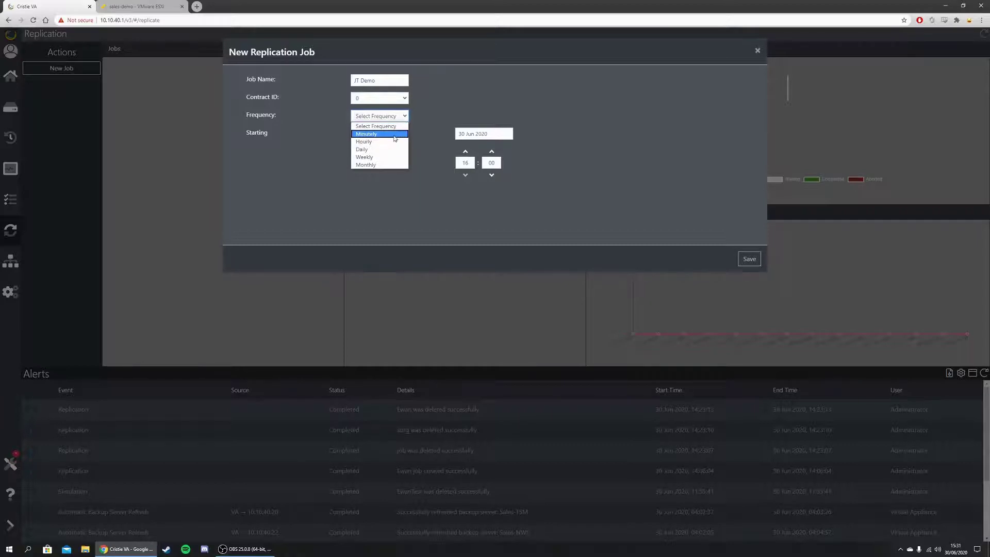
pyautogui.click(391, 142)
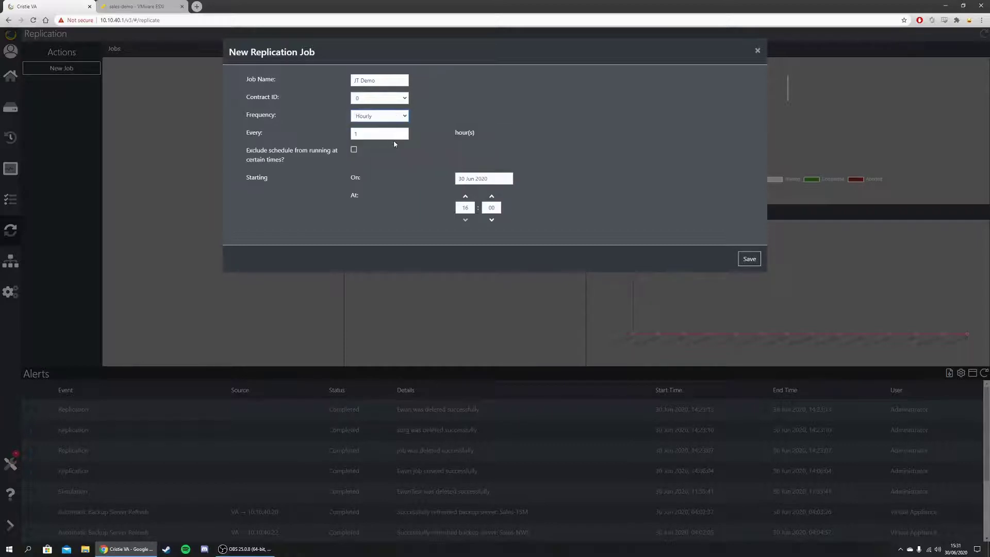
pyautogui.click(374, 134)
pyautogui.click(465, 197)
# Save the JT Demo job and add a replication with CloneManager-Windows as its source machine.
pyautogui.click(752, 260)
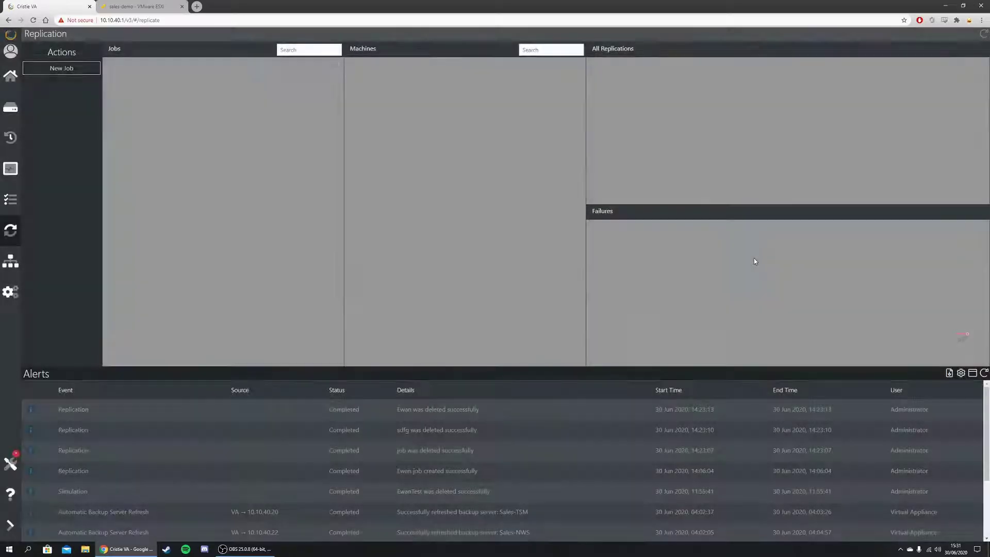
pyautogui.click(207, 71)
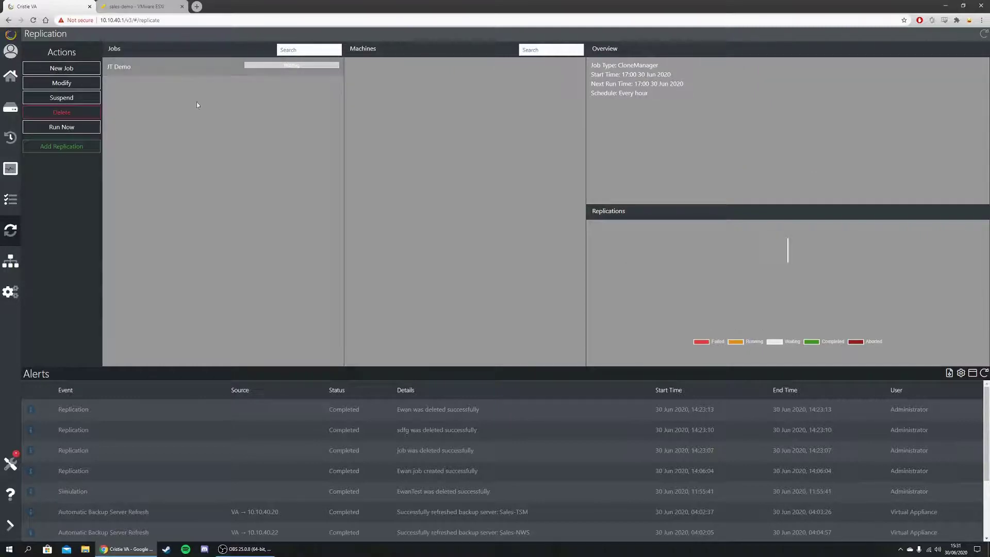
pyautogui.click(88, 148)
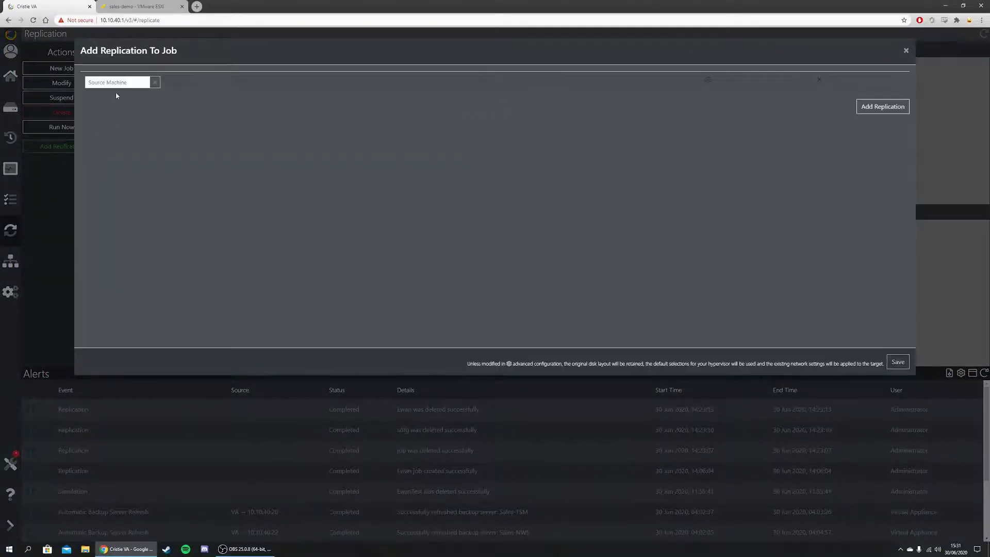
pyautogui.click(129, 82)
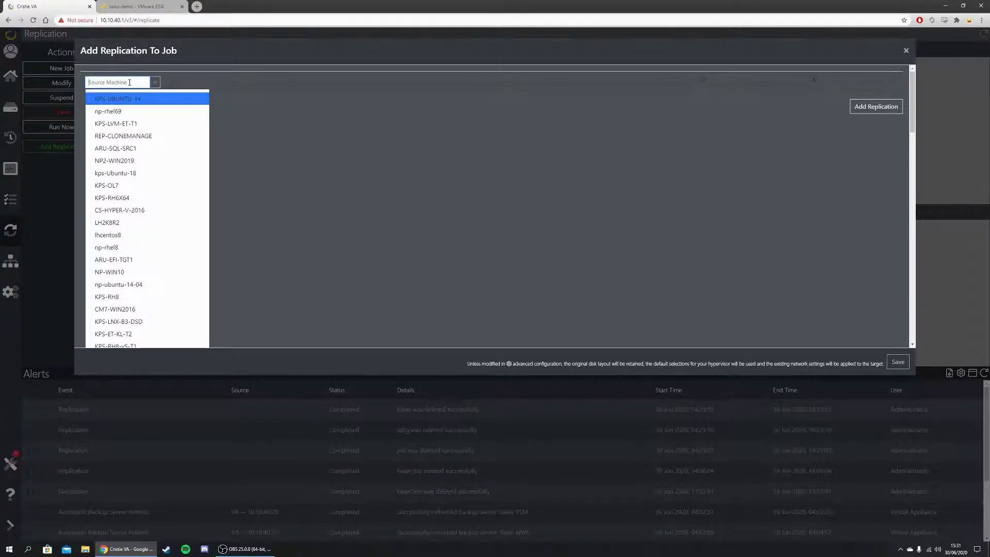
pyautogui.write('clon')
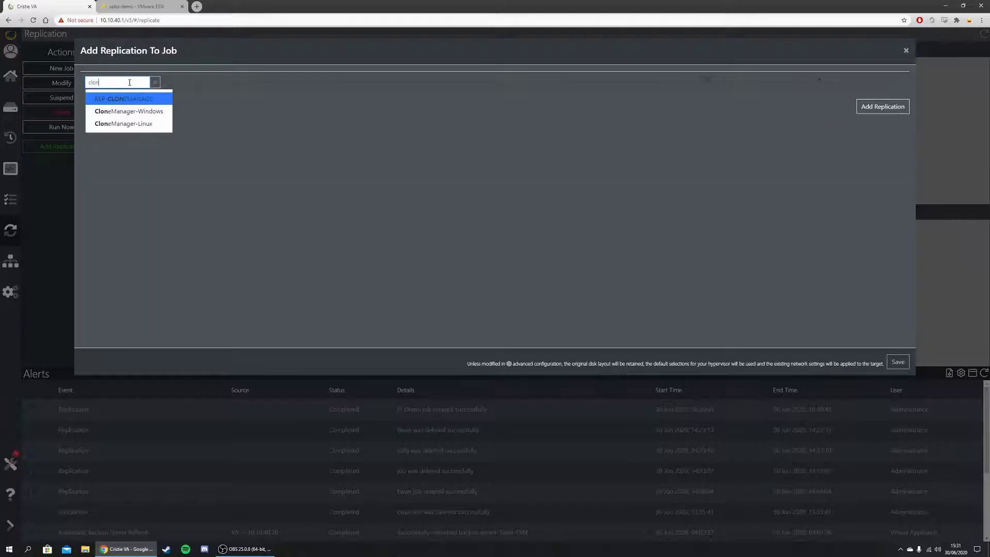
pyautogui.click(129, 110)
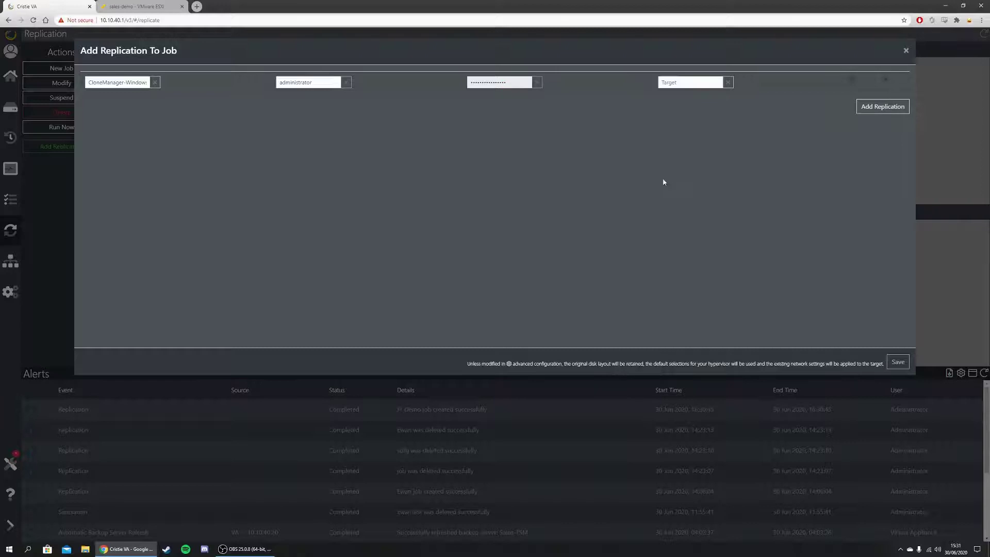
pyautogui.click(698, 84)
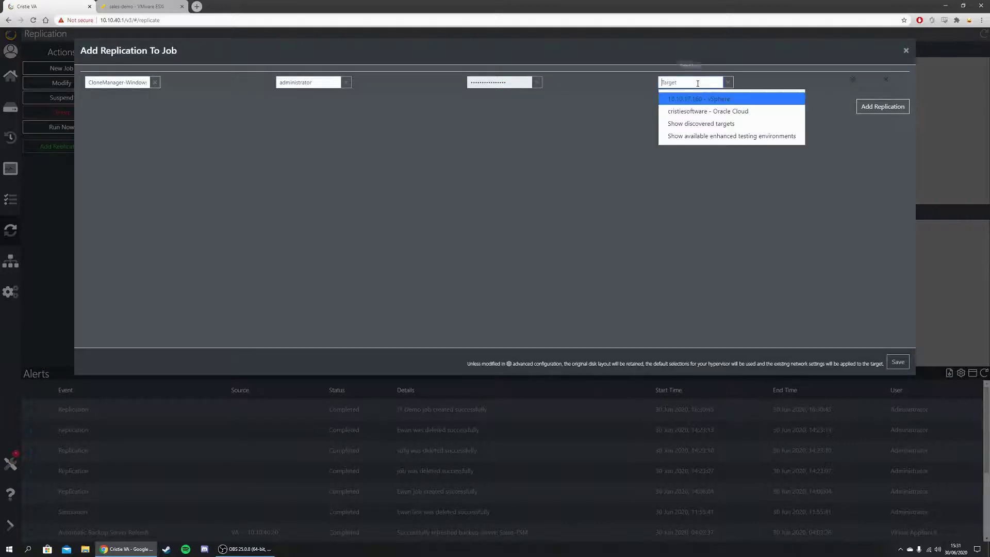
pyautogui.click(741, 124)
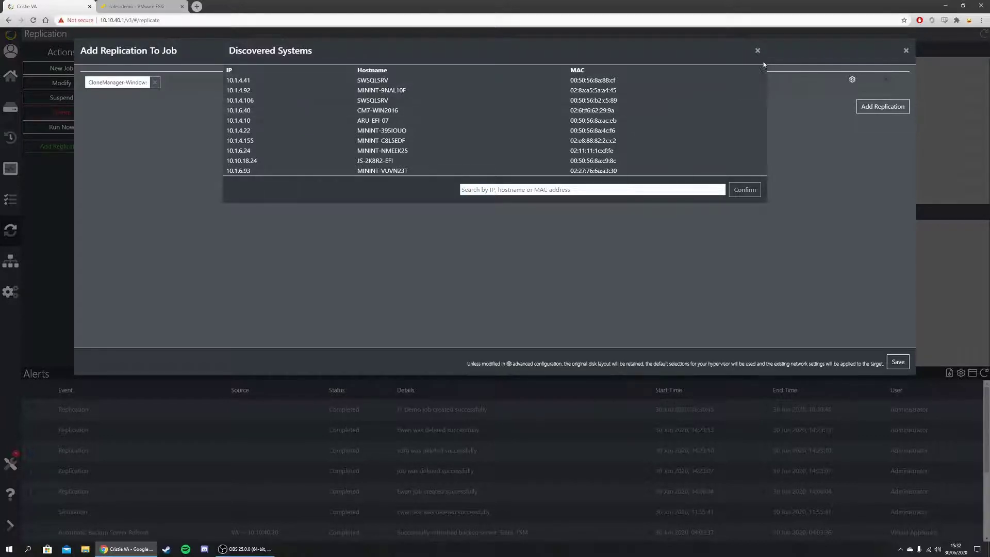
pyautogui.click(757, 50)
# Target the replication at 10.10.17.160 - vSphere, retrieve its configuration, and keep all disks replicating.
pyautogui.click(700, 83)
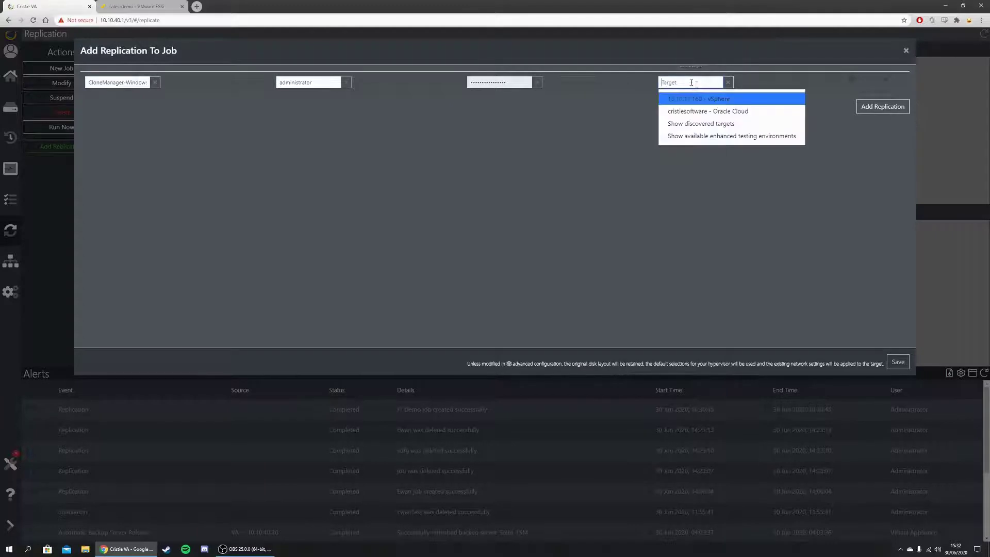
pyautogui.click(743, 102)
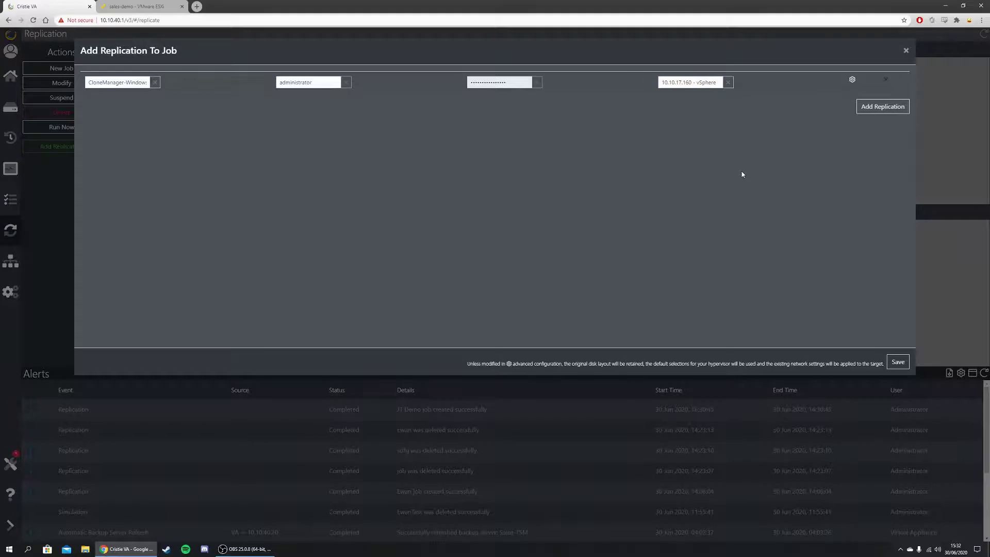
pyautogui.click(852, 82)
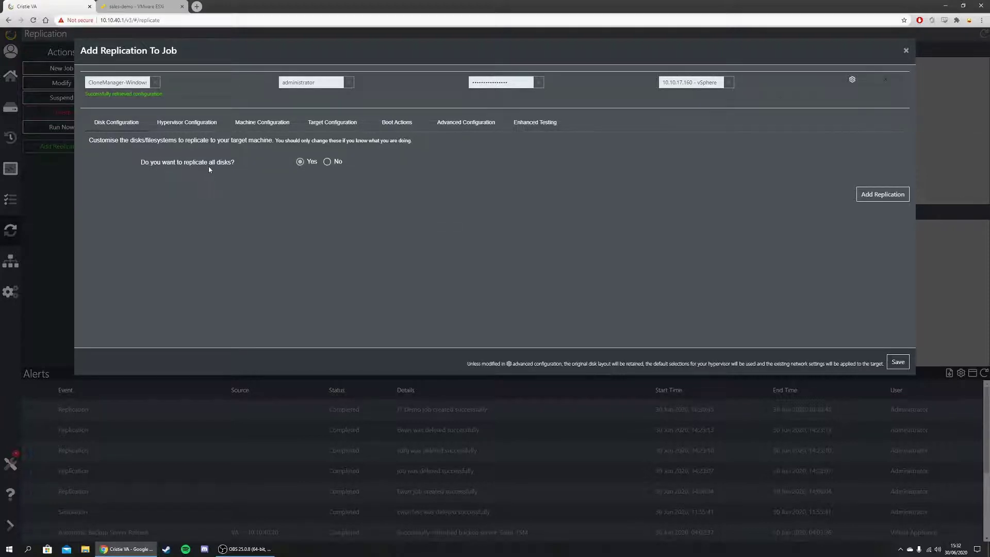
pyautogui.click(327, 161)
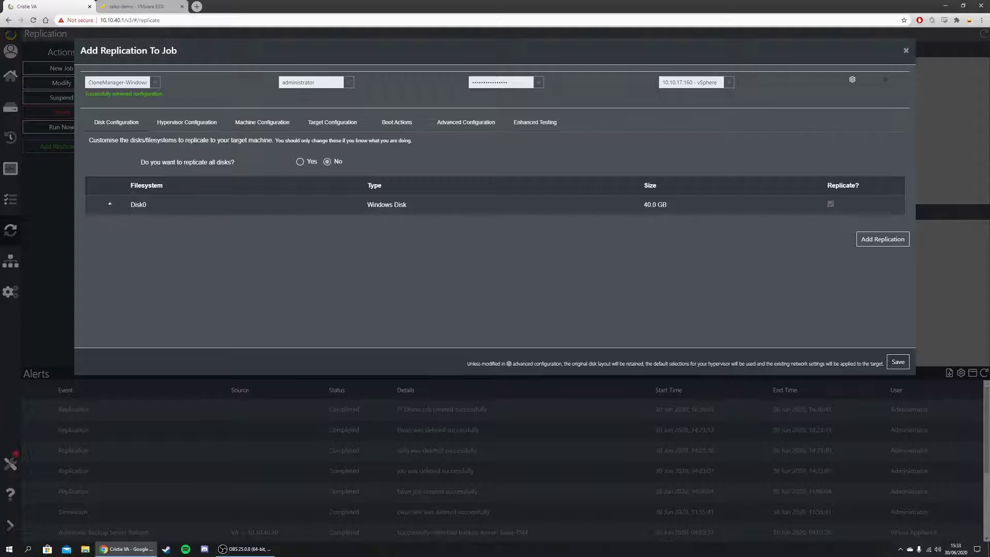
pyautogui.click(303, 163)
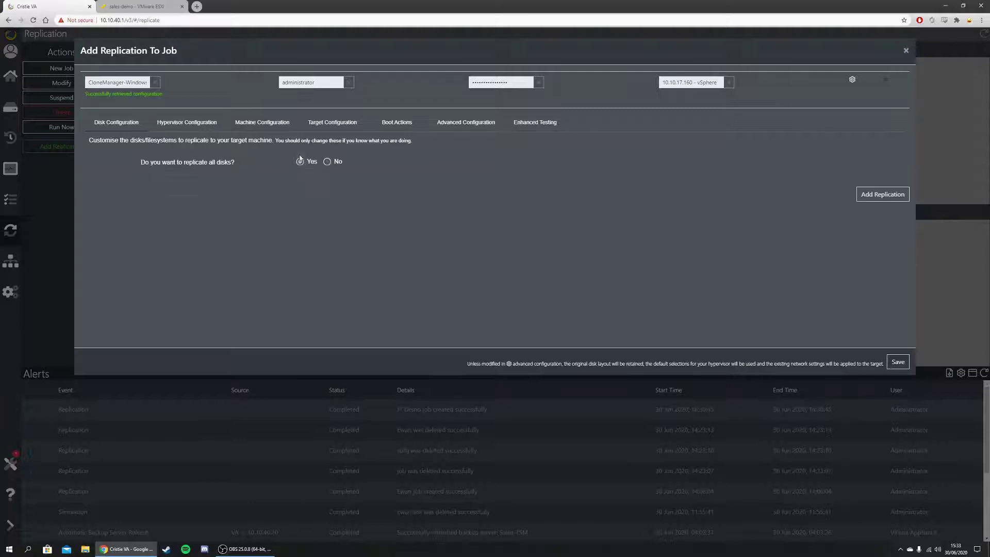
# Review the hypervisor configuration: ha-datacenter, host sales-demo, Sales-Demo-SSD datastore, clonemanager-windows-pe ISO.
pyautogui.click(205, 127)
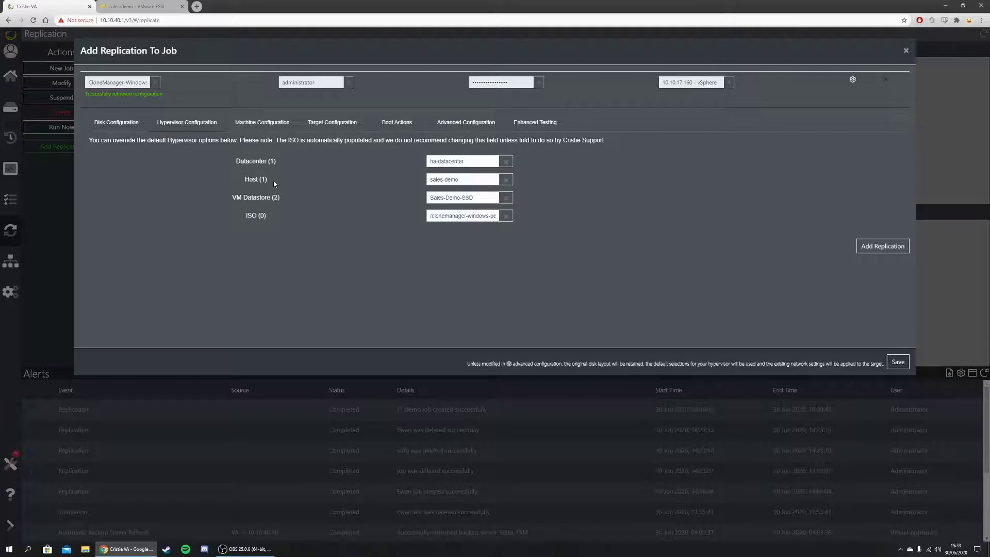
# Review the target VM: Legacy BIOS, Windows 2016 x64, 4096 MB RAM, 4 CPUs, 40 GB disk.
pyautogui.click(276, 124)
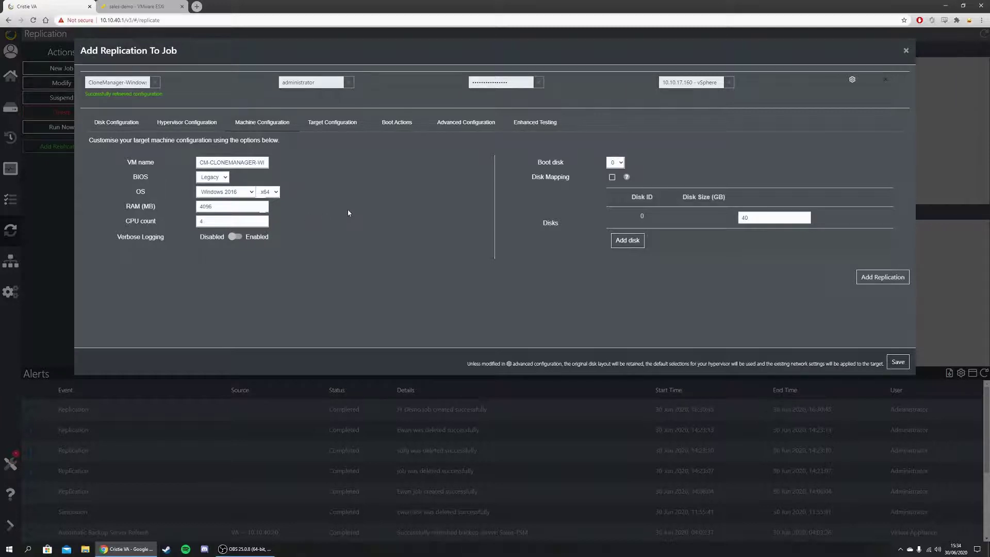
pyautogui.click(762, 218)
# Check the recovered system's network: VM Network, IP 10.10.40.11, mask 255.0.0.0, gateway 10.0.1.100.
pyautogui.click(338, 124)
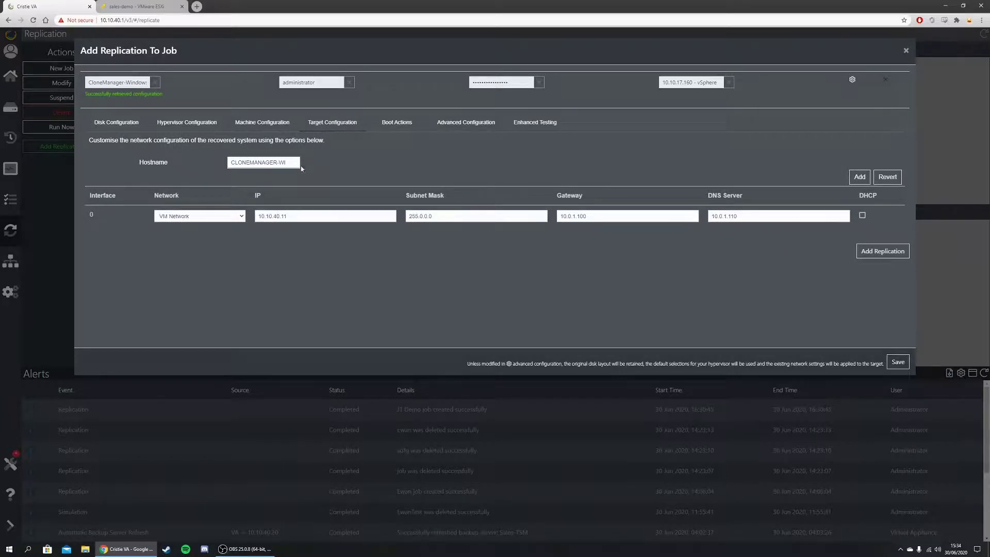
pyautogui.click(314, 217)
pyautogui.click(448, 215)
# Try the pre/post-replication scripting and snapshot switches in Advanced Configuration, leaving all disabled.
pyautogui.click(472, 127)
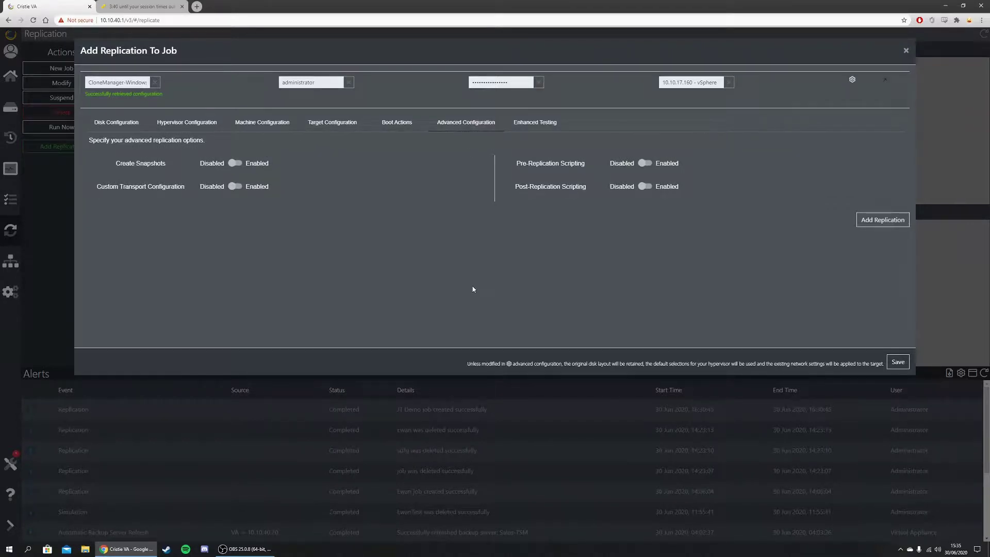
pyautogui.click(645, 163)
pyautogui.click(644, 207)
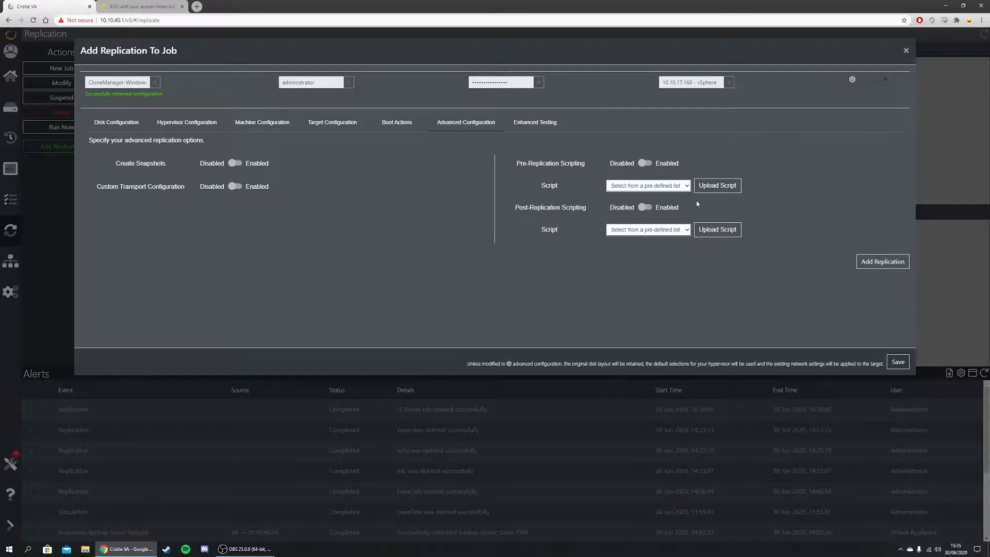
pyautogui.click(645, 163)
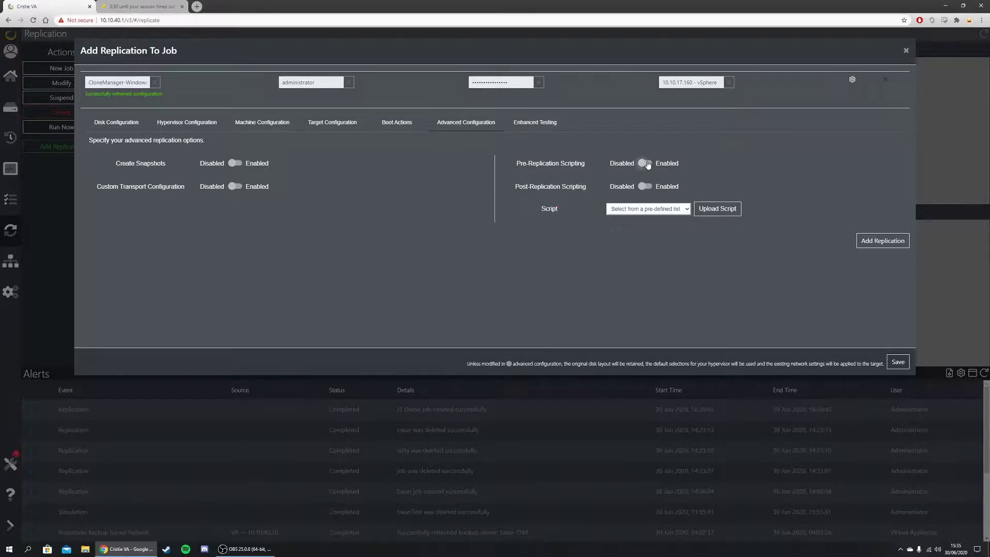
pyautogui.click(643, 186)
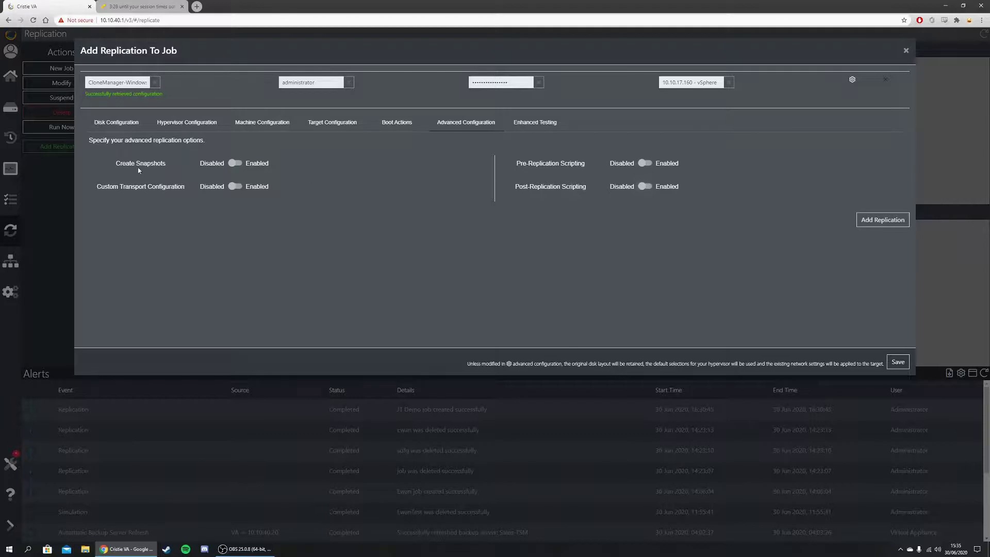
pyautogui.click(235, 162)
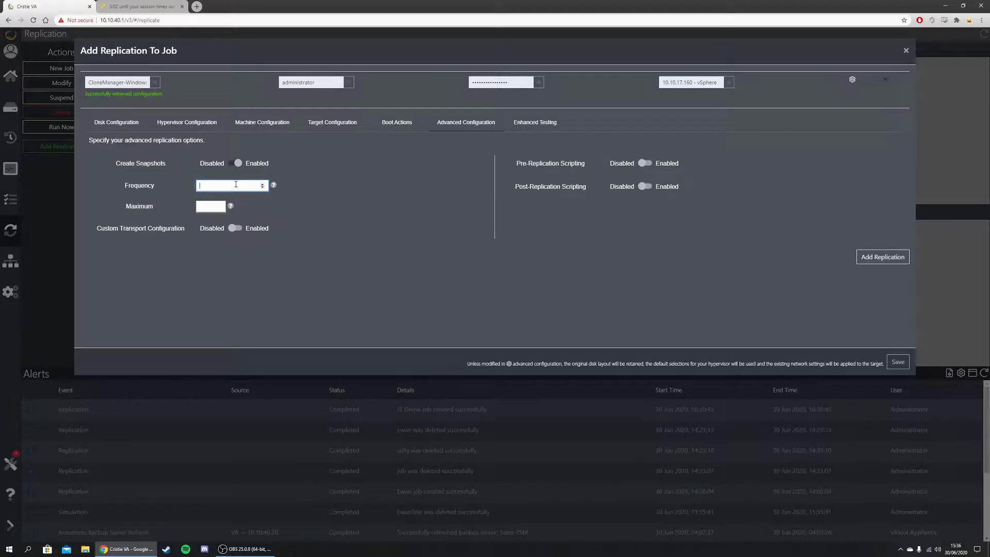
pyautogui.click(235, 163)
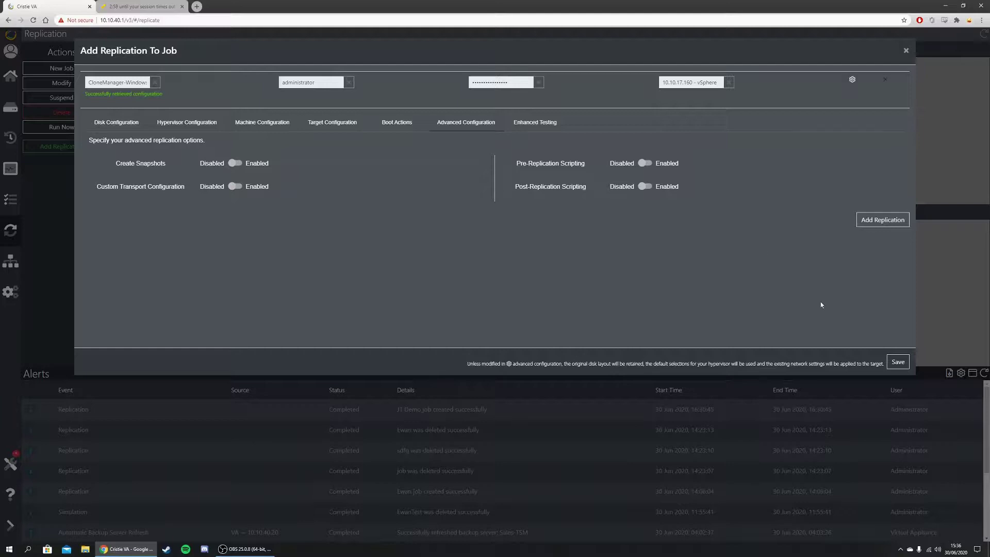
# Save the replication into JT Demo and run the job immediately.
pyautogui.click(898, 362)
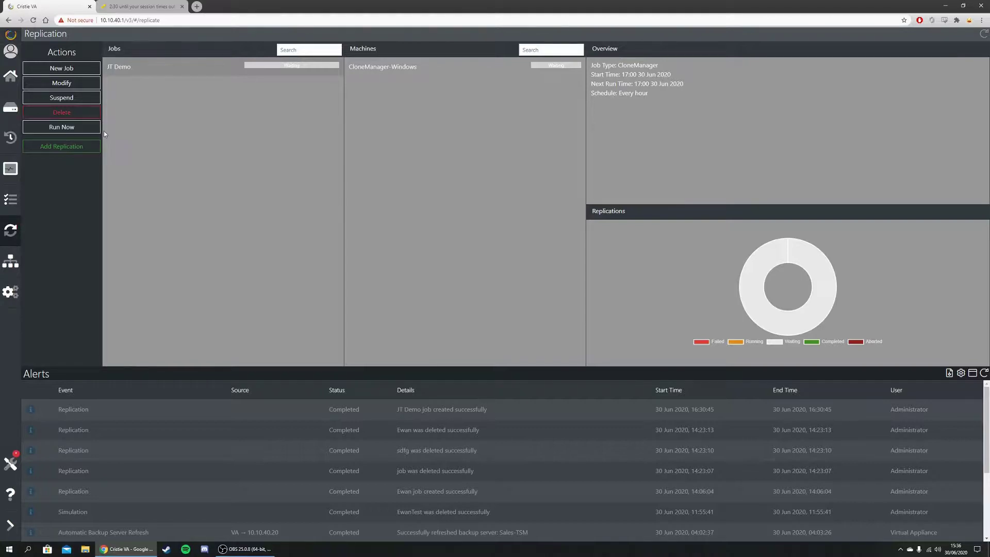
pyautogui.click(89, 129)
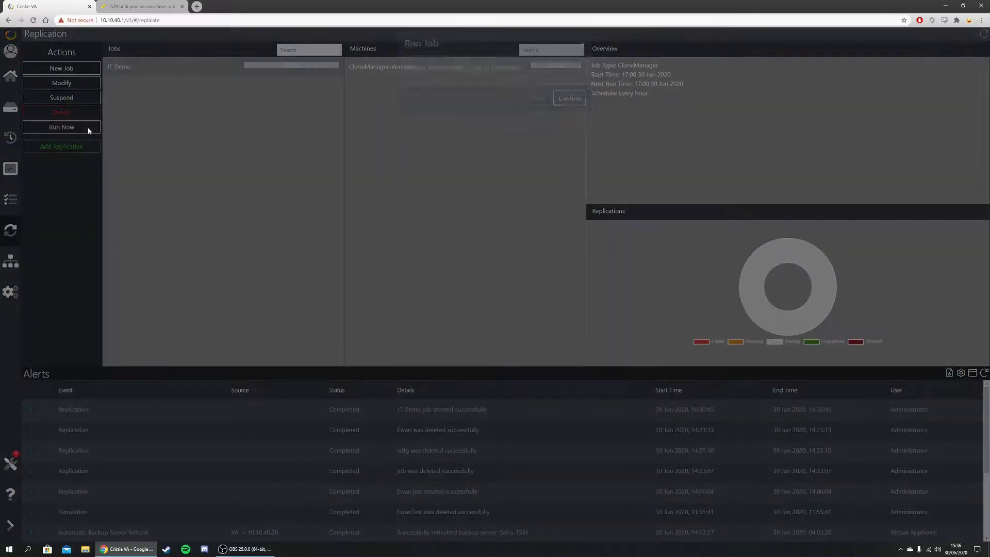
# Confirm running the JT Demo job and let CloneManager-Windows replicate until it shows Completed.
pyautogui.click(571, 108)
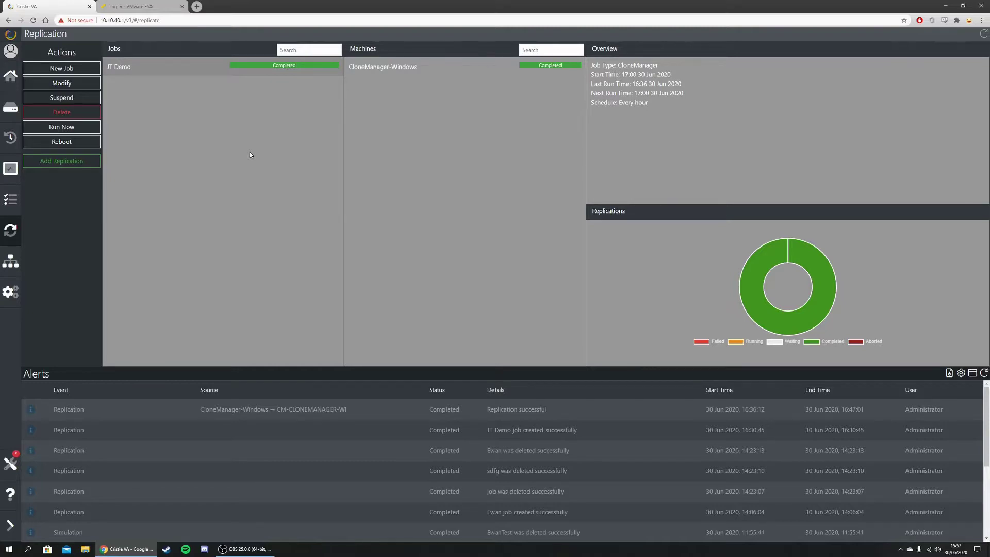
# Reboot all replicated systems in the JT Demo job onto vSphere.
pyautogui.click(87, 147)
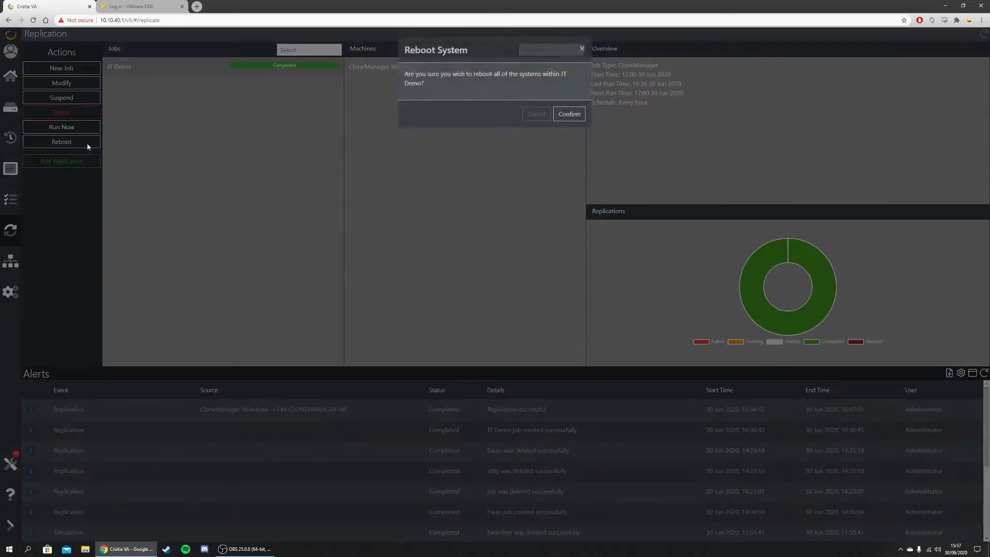
pyautogui.click(568, 114)
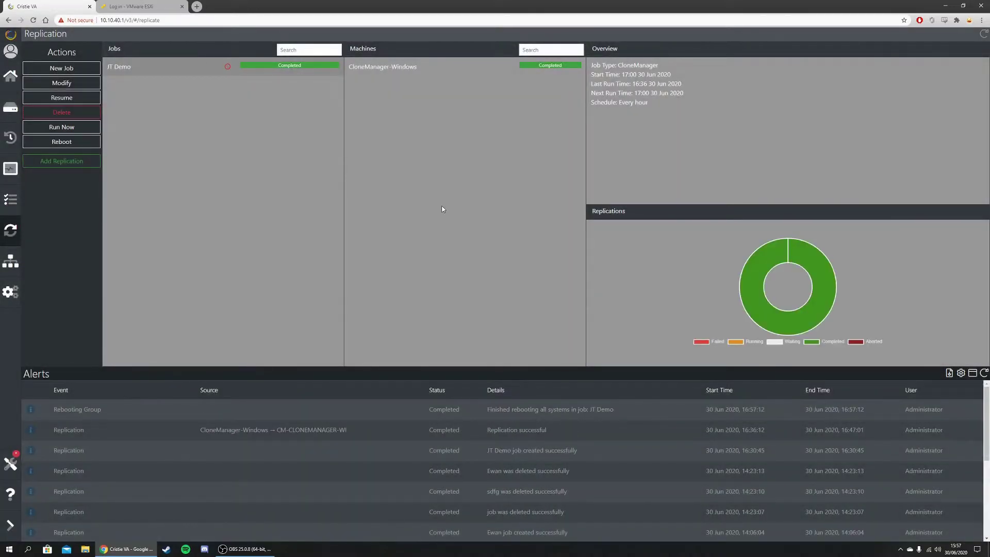
pyautogui.moveTo(227, 69)
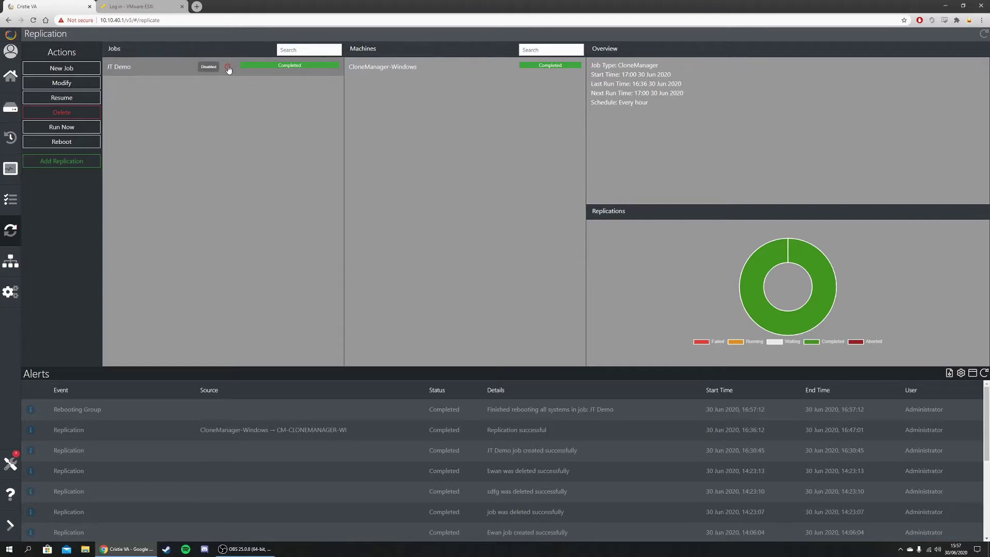